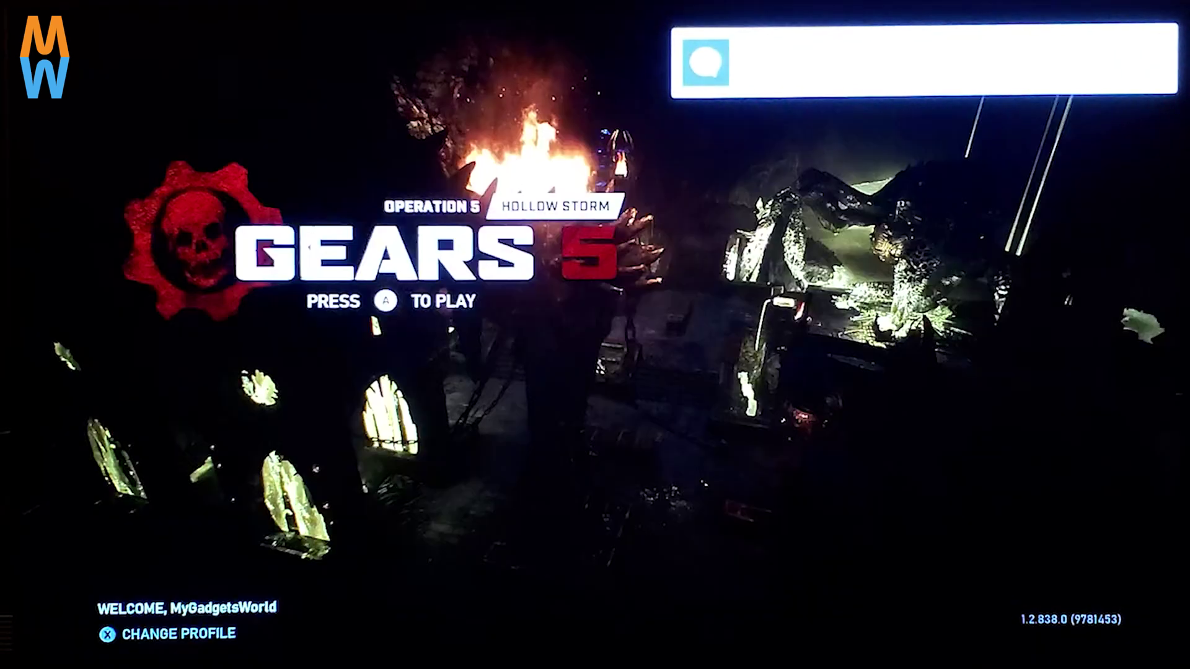
# - From the Xbox guide's Profile & system section, open Settings to its General page
pyautogui.press('super')
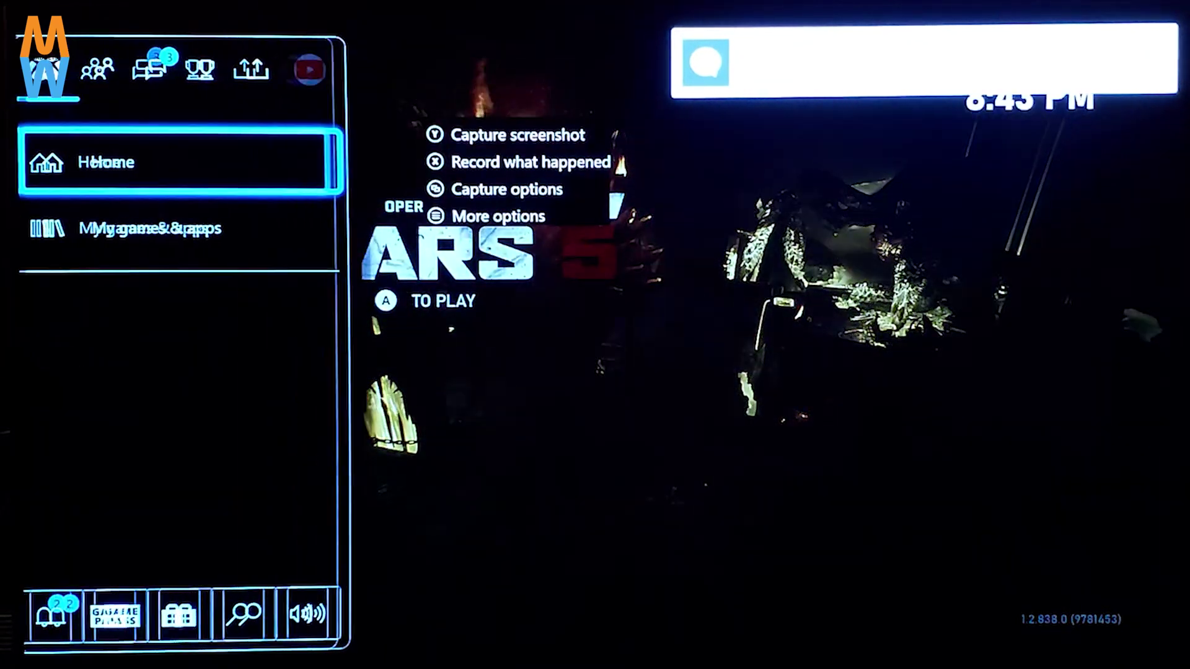
pyautogui.press('Down')
pyautogui.press('Down')
pyautogui.press('Down')
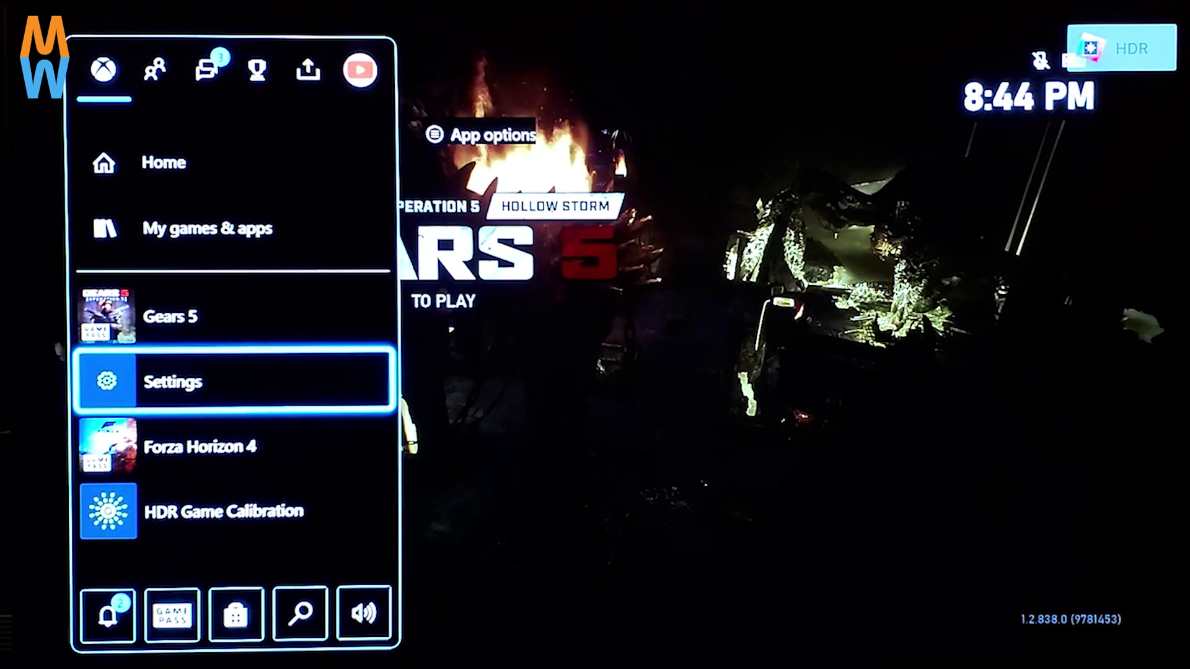
pyautogui.press('Right')
pyautogui.press('Right')
pyautogui.press('Right')
pyautogui.press('Right')
pyautogui.press('Right')
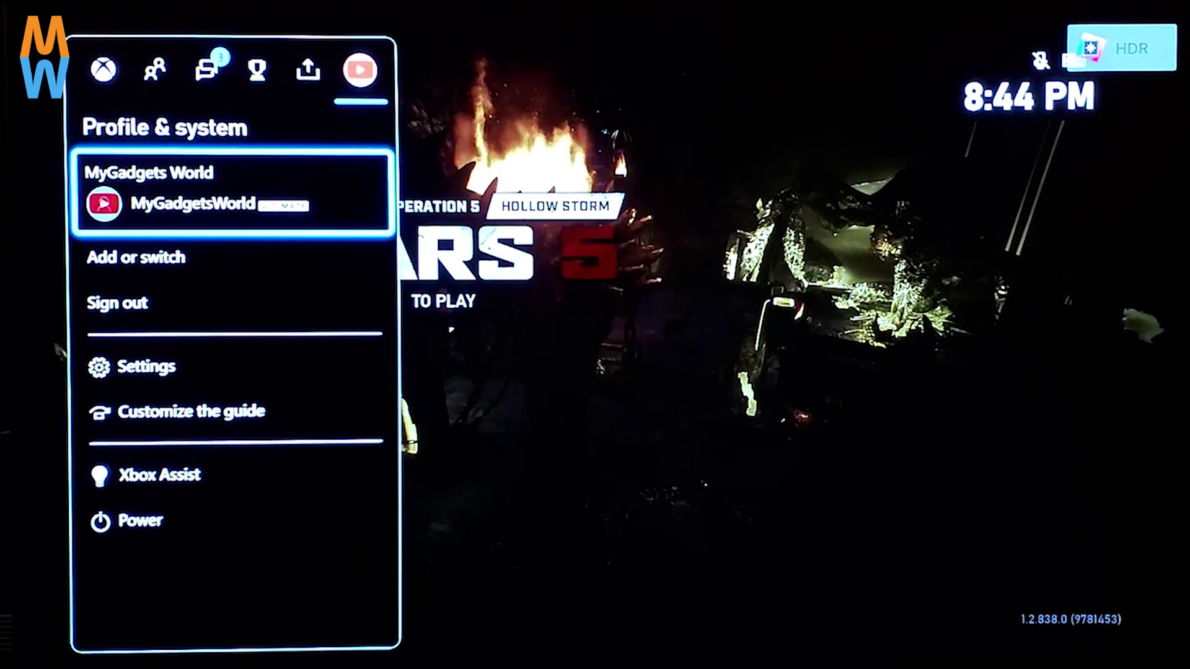
pyautogui.press('Down')
pyautogui.press('Down')
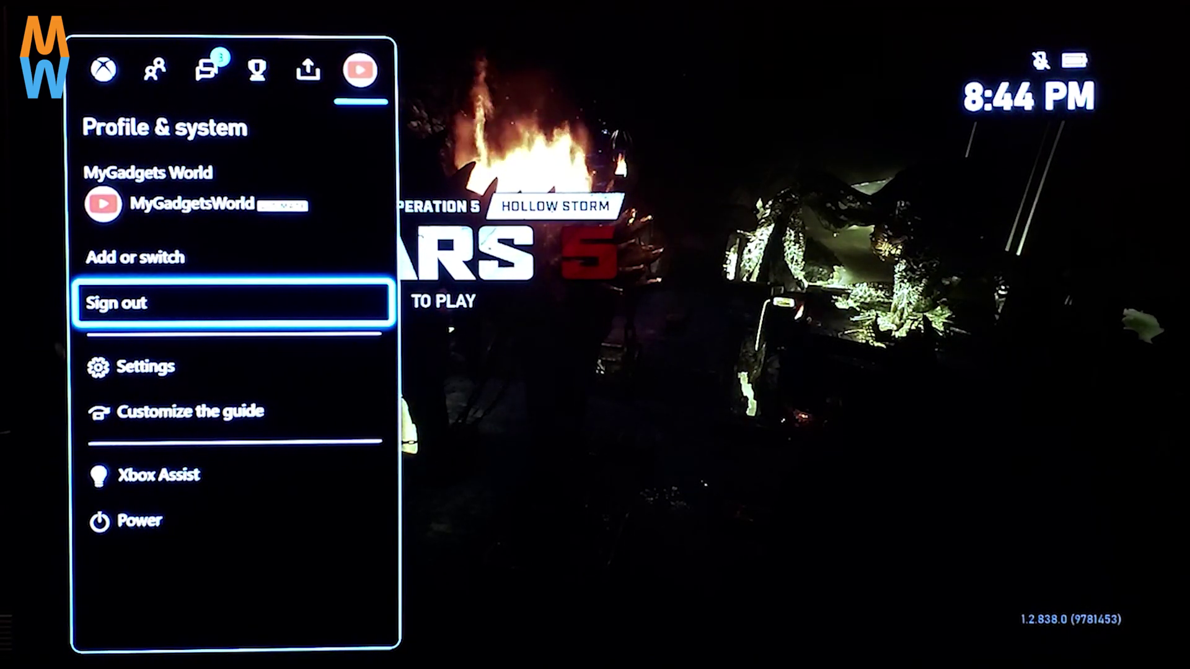
pyautogui.press('Down')
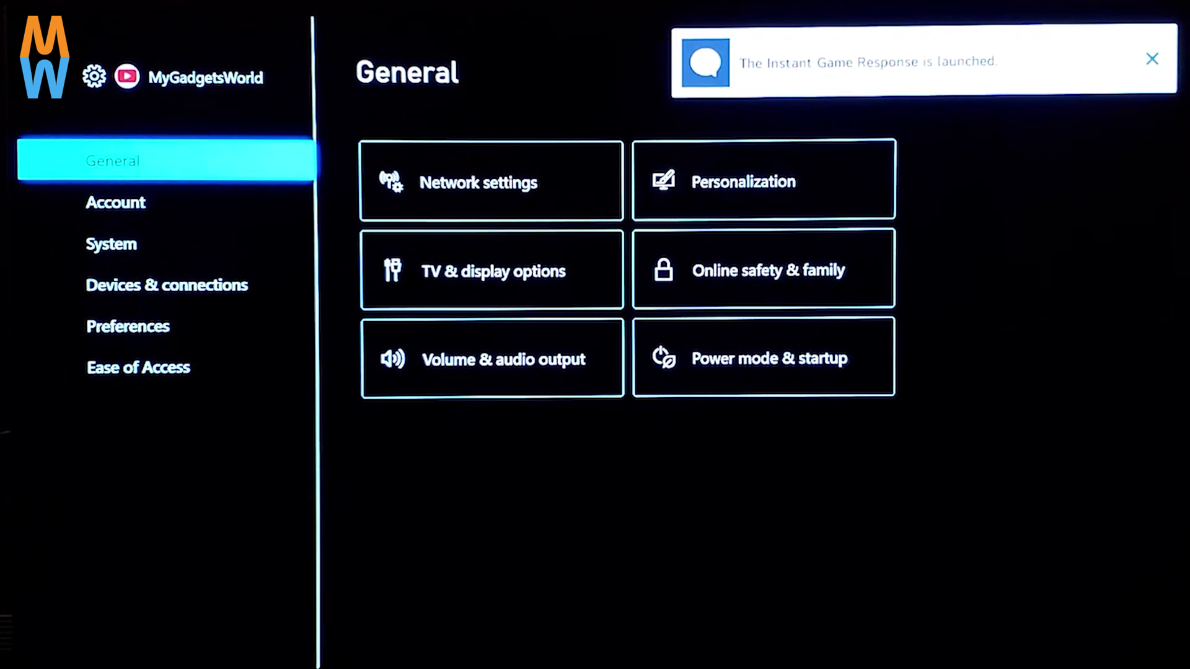
# - Go to TV & display options, then Video fidelity & overscan, highlighting Color depth (24-bit)
pyautogui.press('Right')
pyautogui.press('Down')
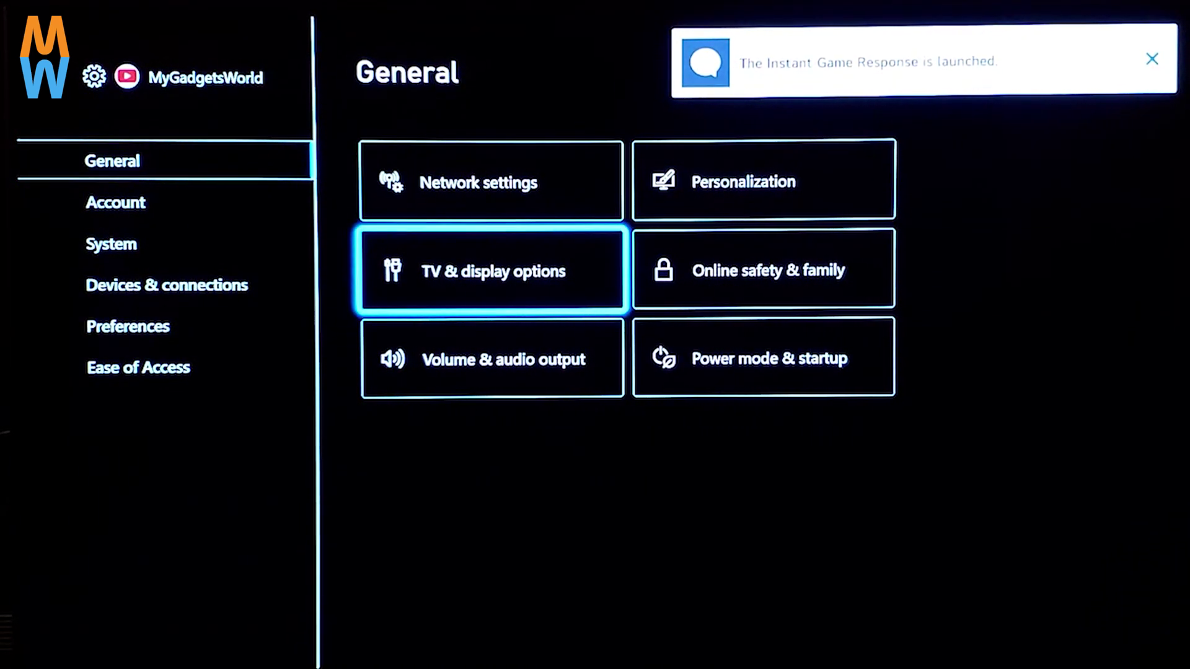
pyautogui.press('Return')
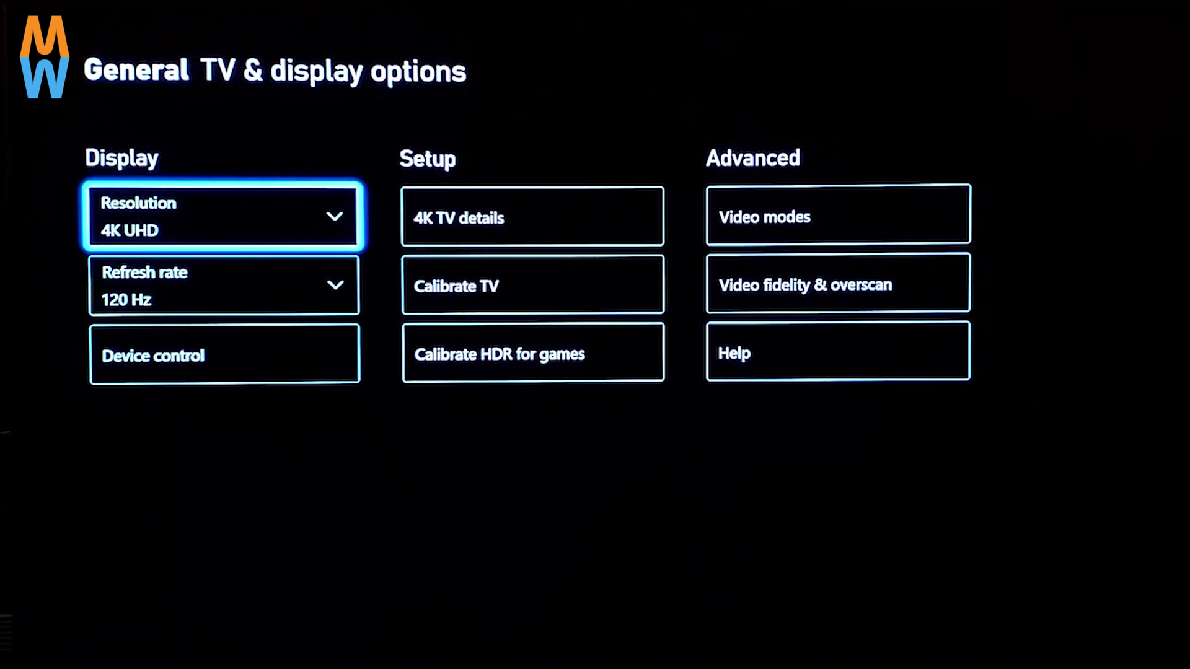
pyautogui.press('Right')
pyautogui.press('Right')
pyautogui.press('Down')
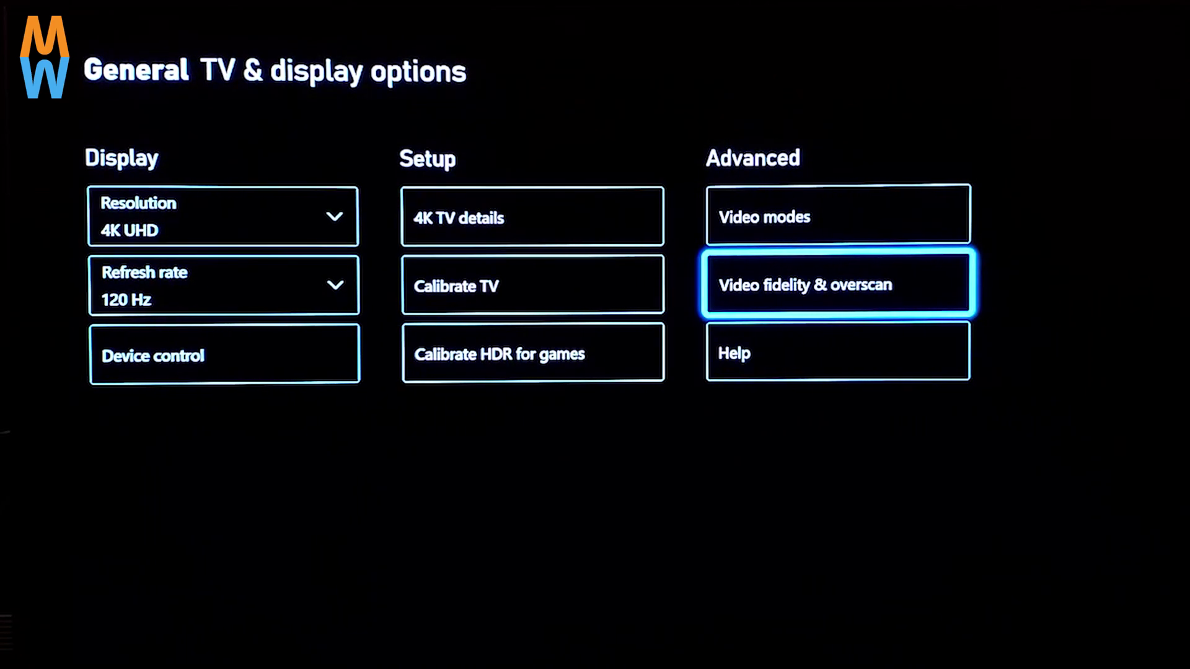
pyautogui.press('Return')
pyautogui.press('Right')
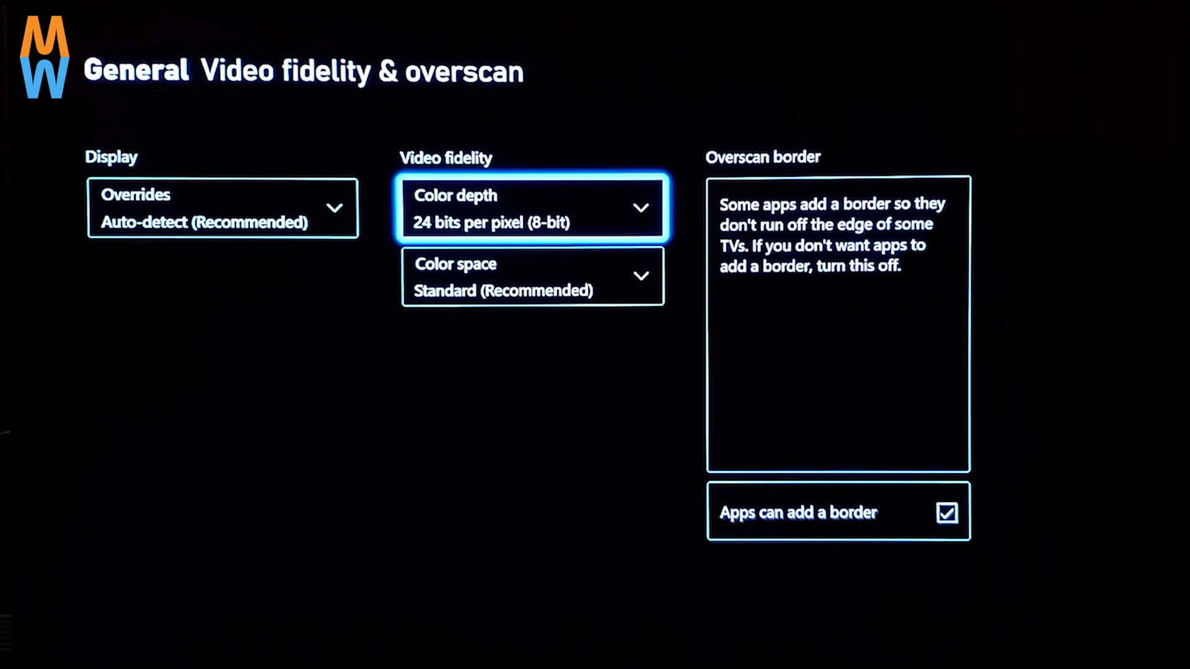
pyautogui.press('Return')
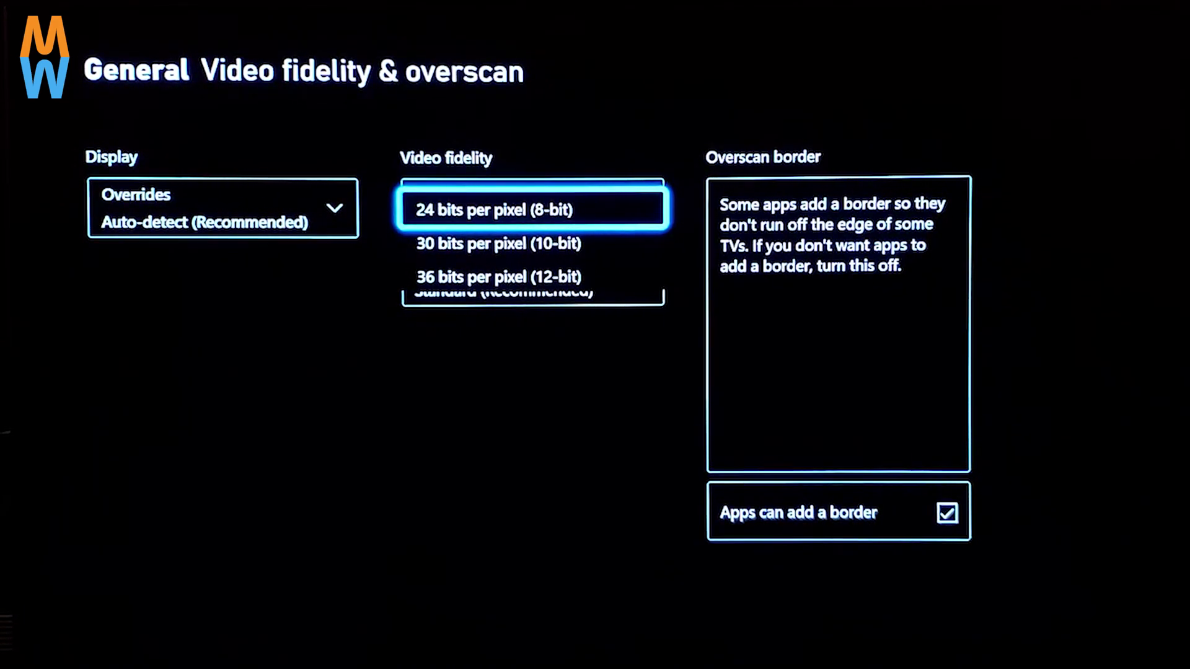
pyautogui.press('Down')
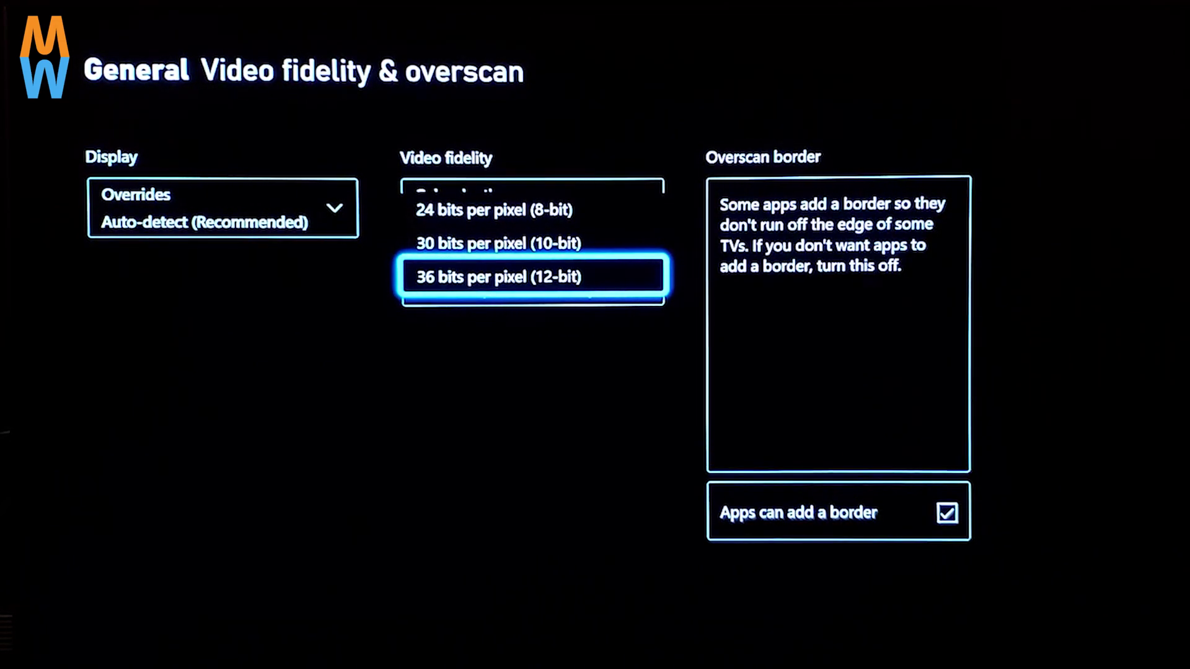
pyautogui.press('Up')
pyautogui.press('Up')
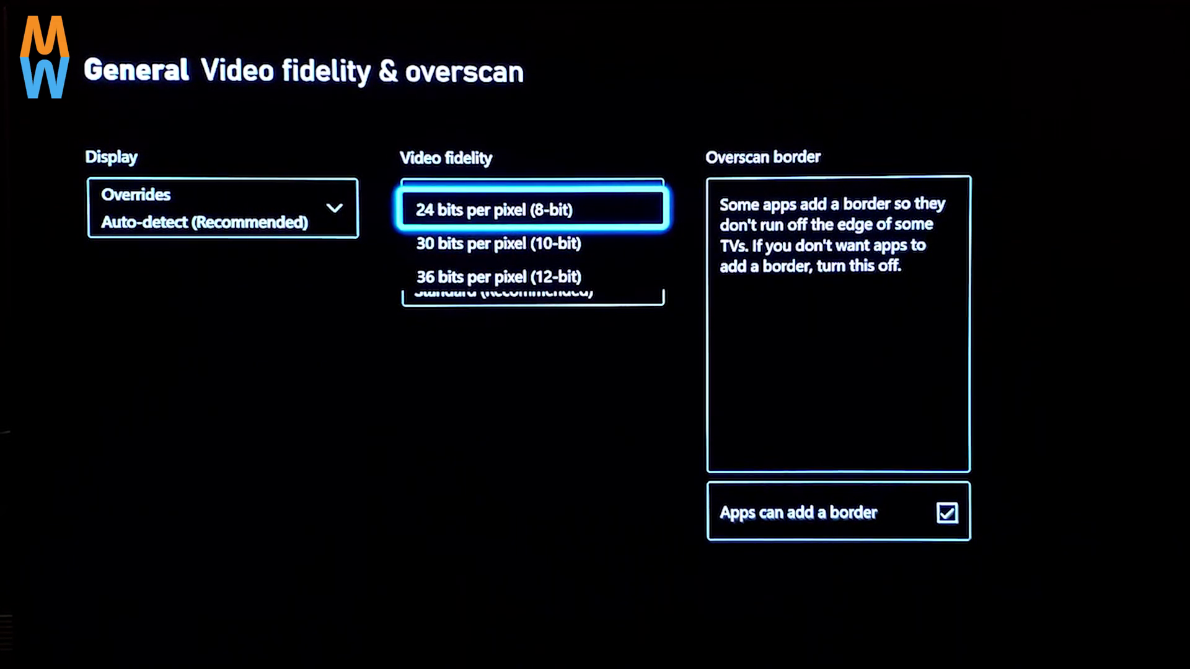
pyautogui.press('Return')
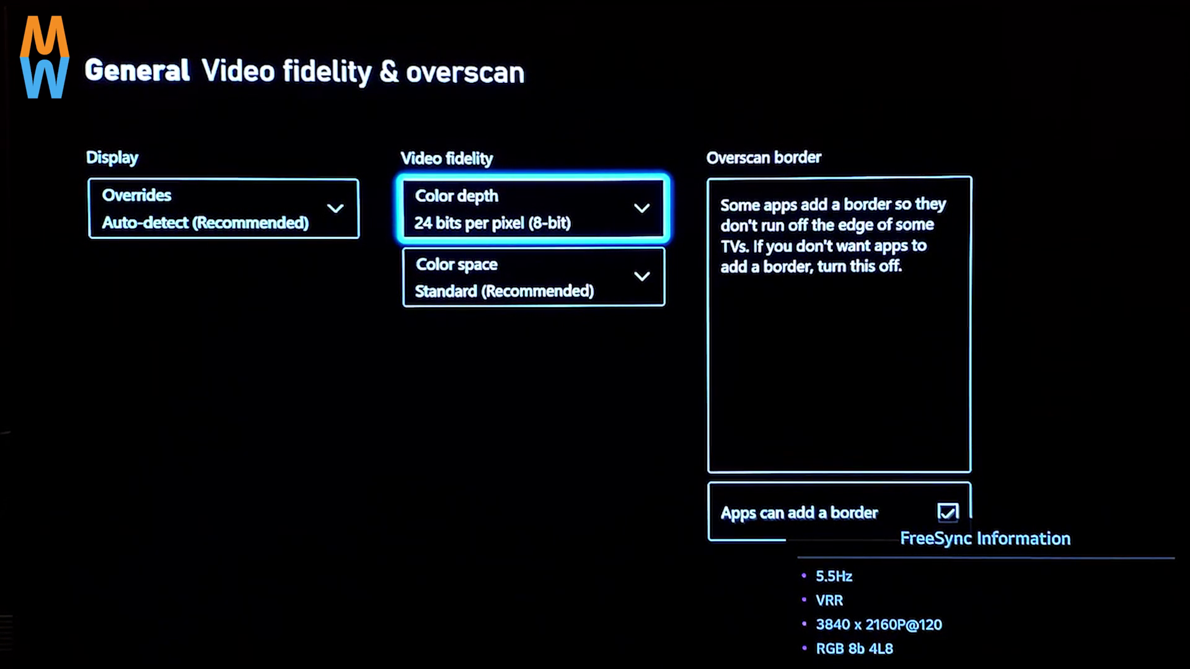
# - Change Color depth to 30 bits per pixel (10-bit) and answer YES to keep it
pyautogui.press('Return')
pyautogui.press('Down')
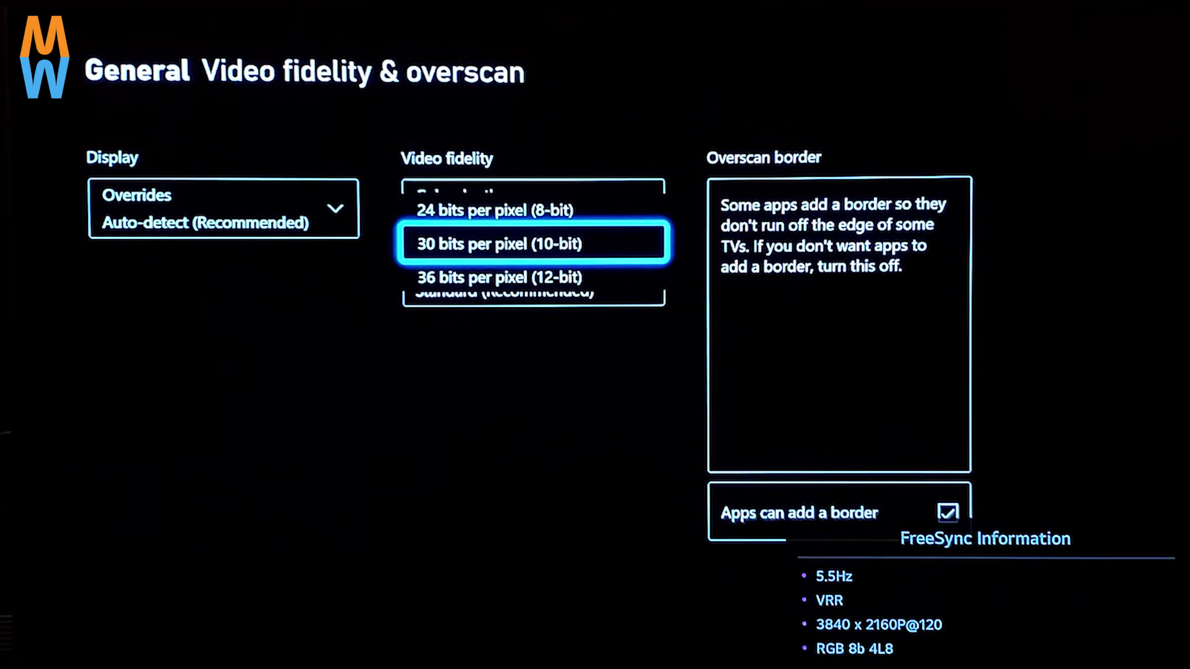
pyautogui.press('Return')
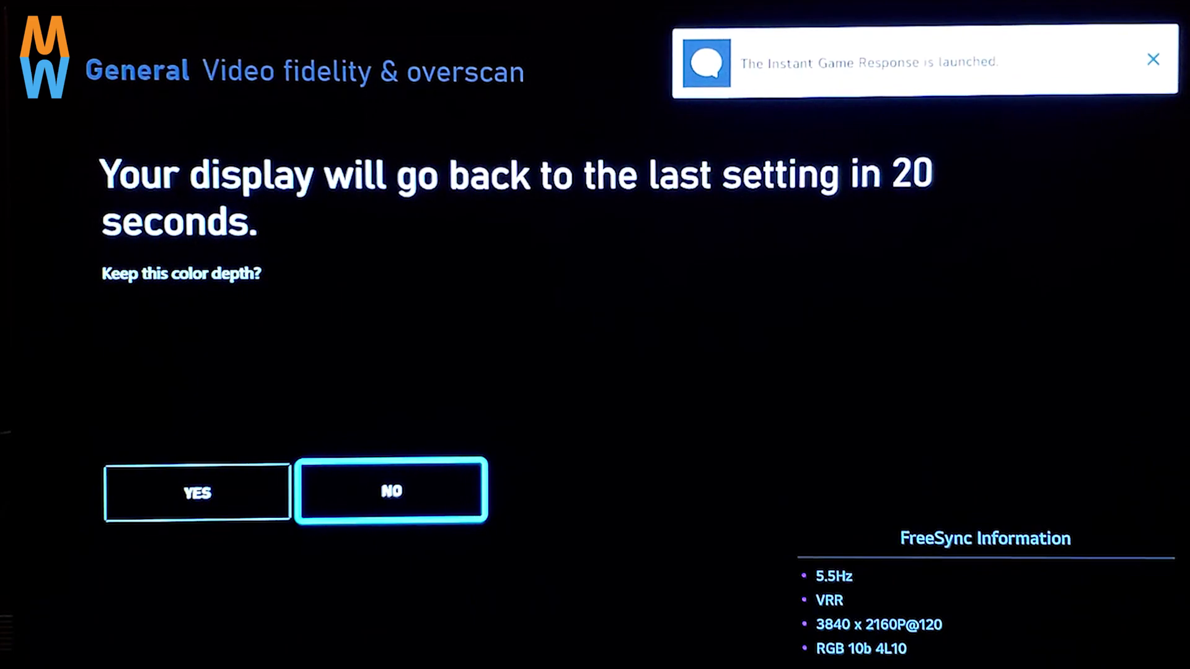
pyautogui.press('Left')
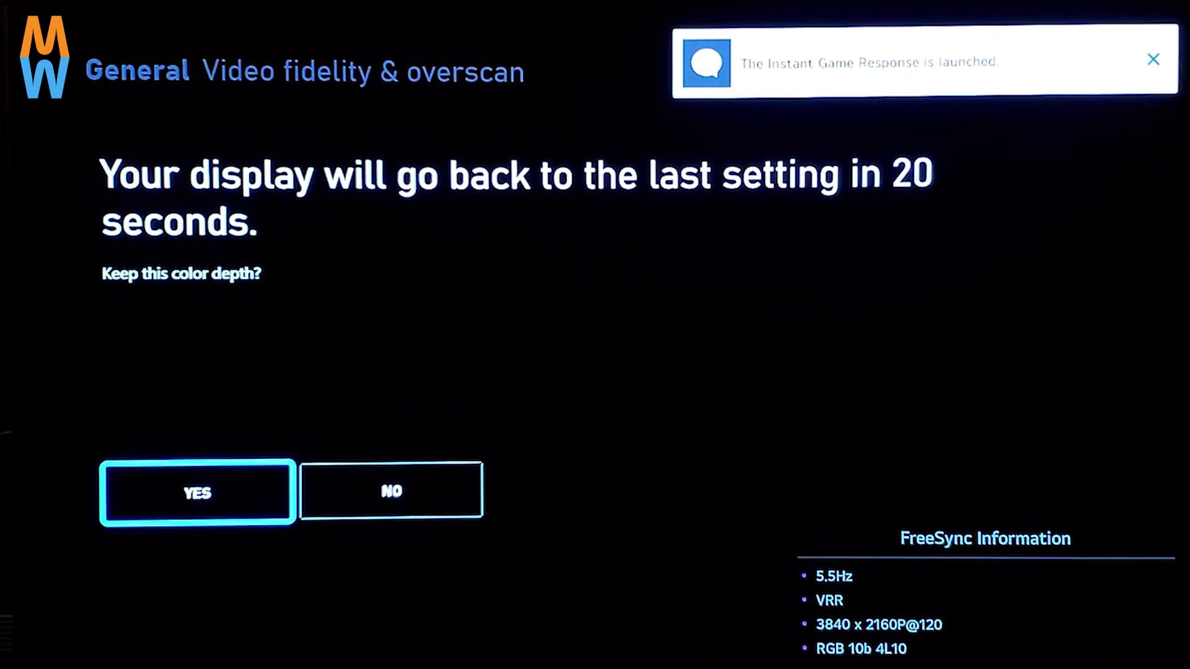
pyautogui.press('Return')
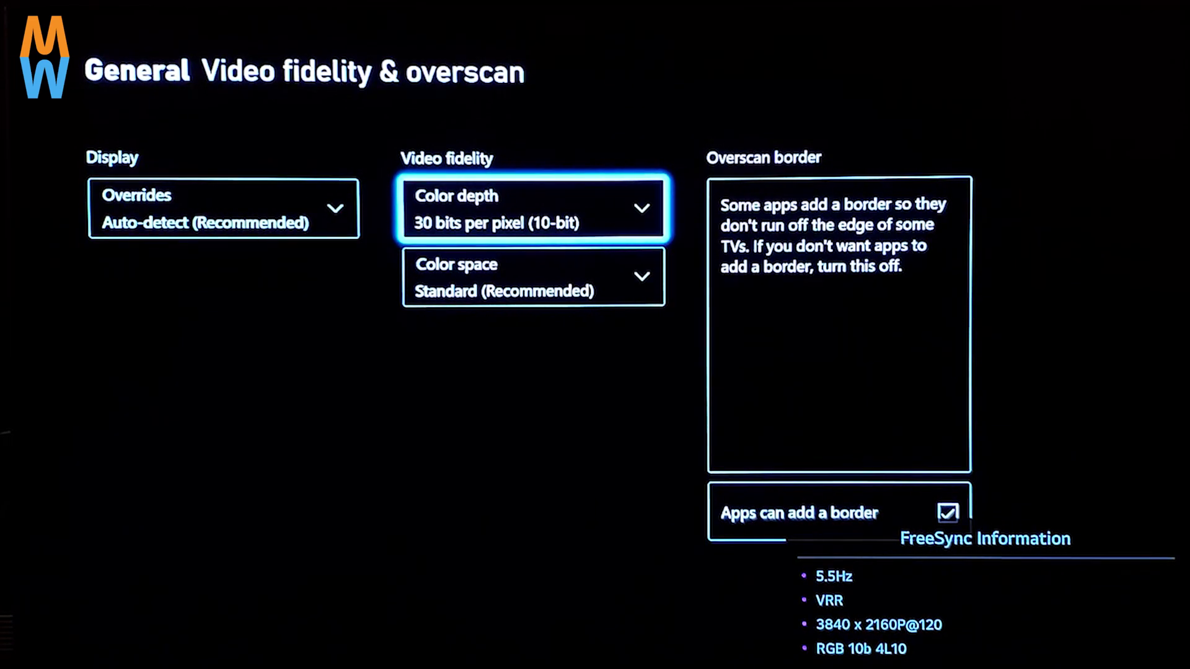